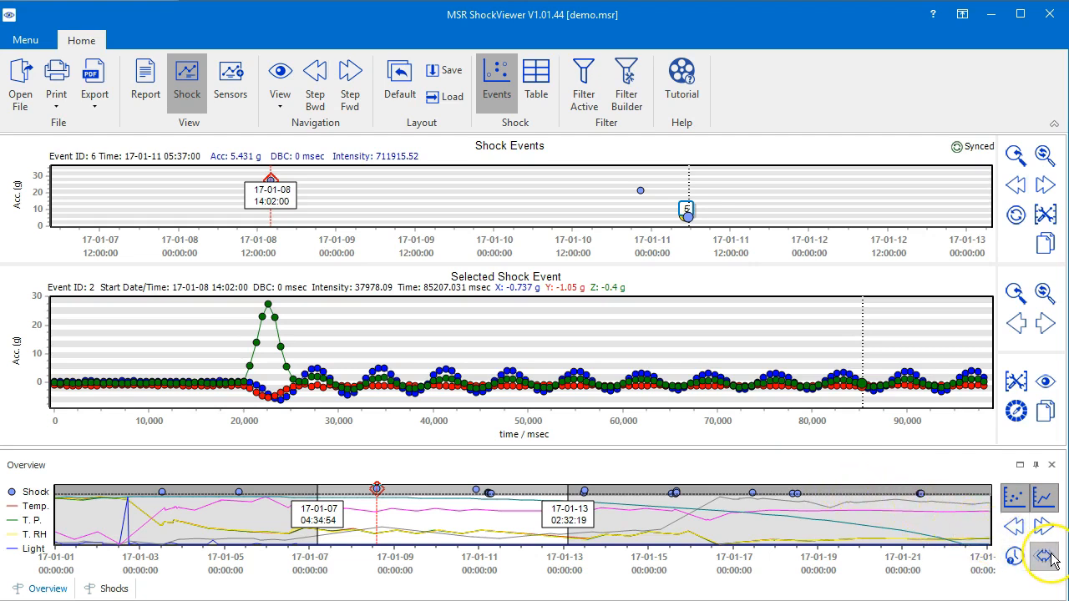
# Show the full recording period and dock the Shocks table beside the charts, widened to show more of its columns.
pyautogui.click(1014, 557)
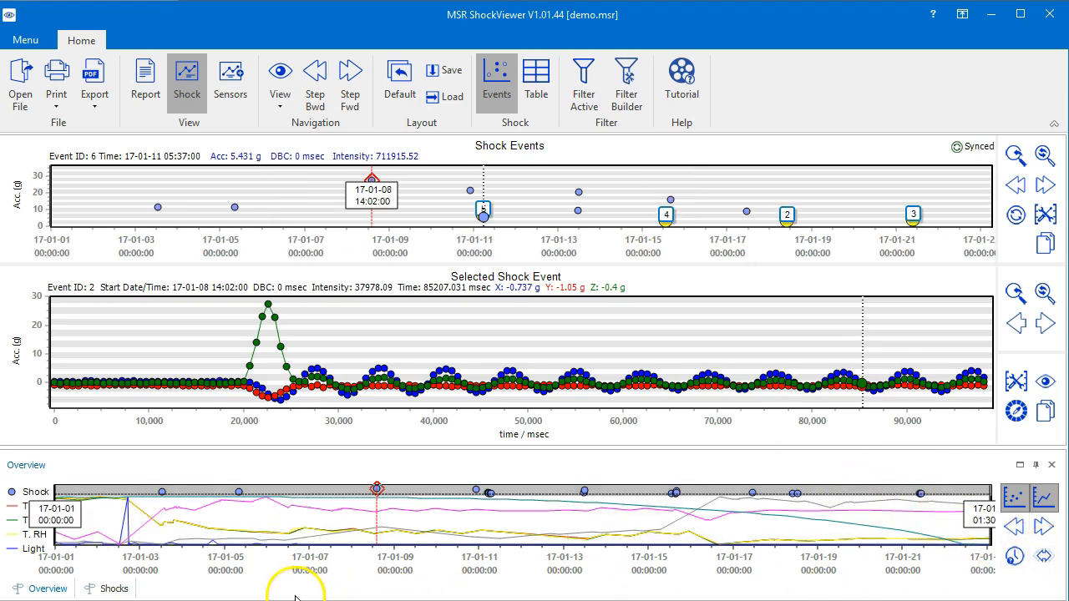
pyautogui.click(112, 589)
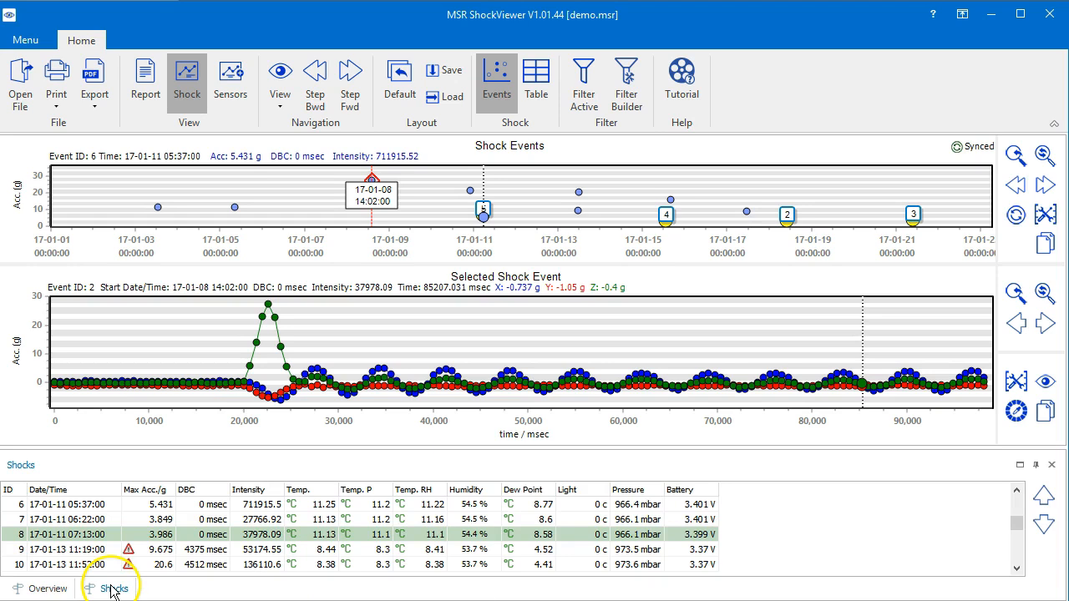
pyautogui.moveTo(115, 589); pyautogui.dragTo(1038, 384)
pyautogui.moveTo(975, 344); pyautogui.dragTo(710, 355)
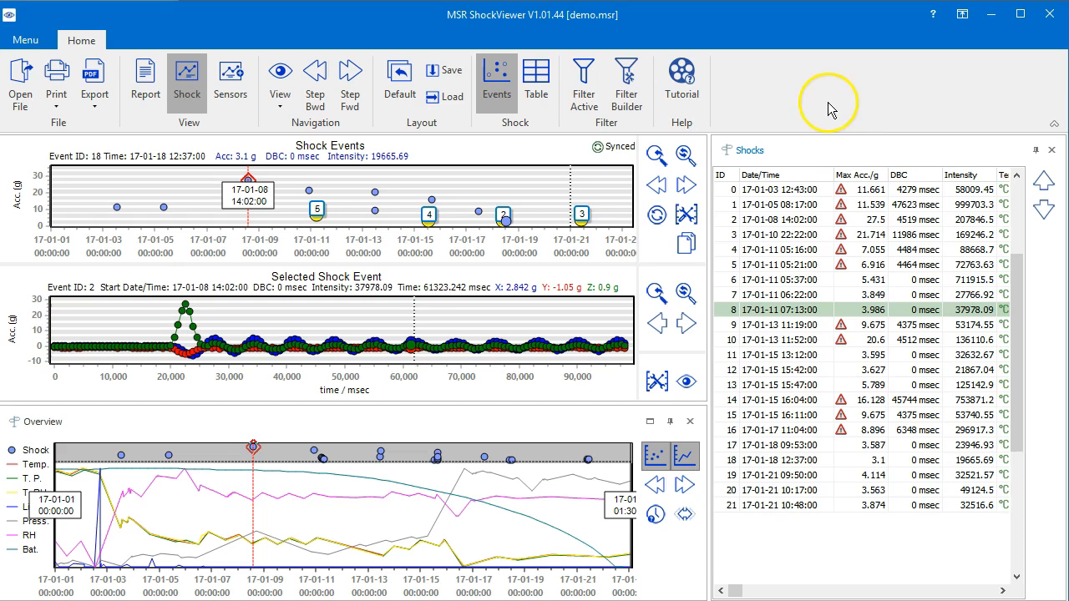
# Create and apply a shock filter with the condition Max. Acc. (g) is greater than or equal to 10.
pyautogui.click(624, 81)
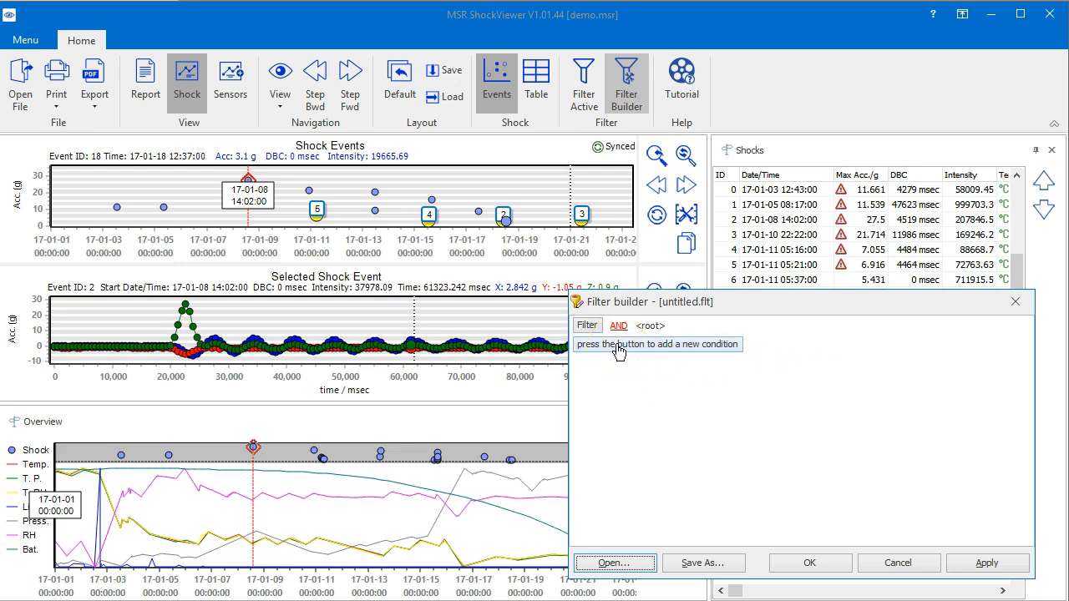
pyautogui.click(593, 327)
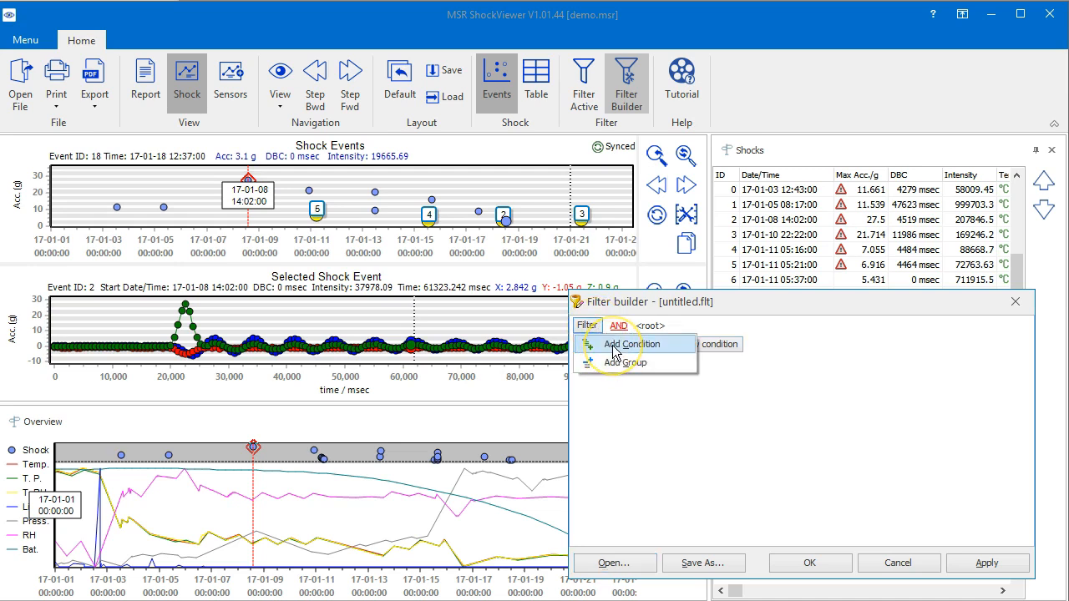
pyautogui.click(615, 345)
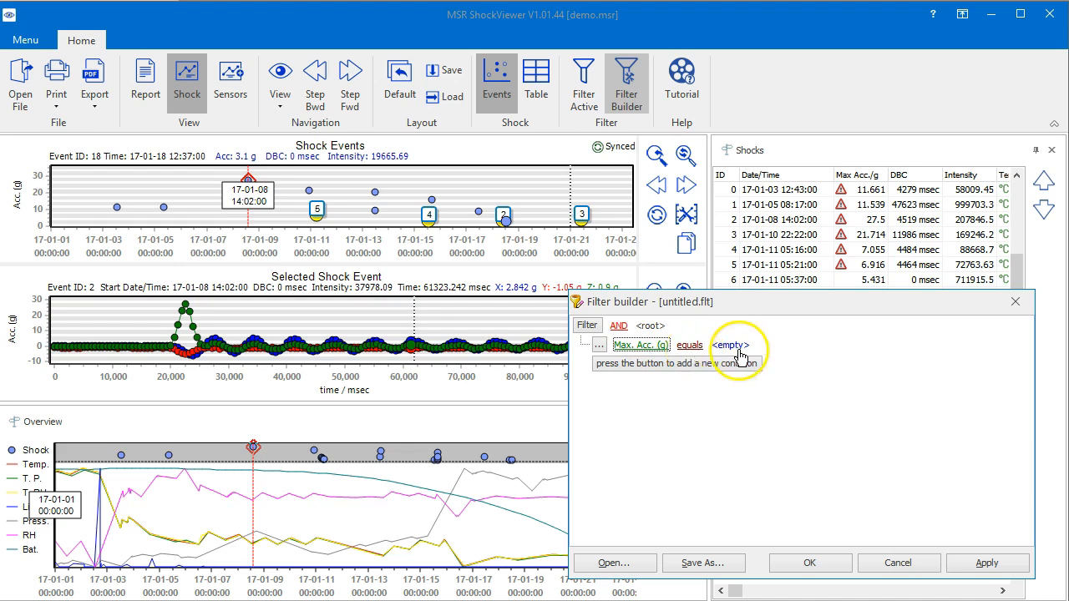
pyautogui.click(693, 345)
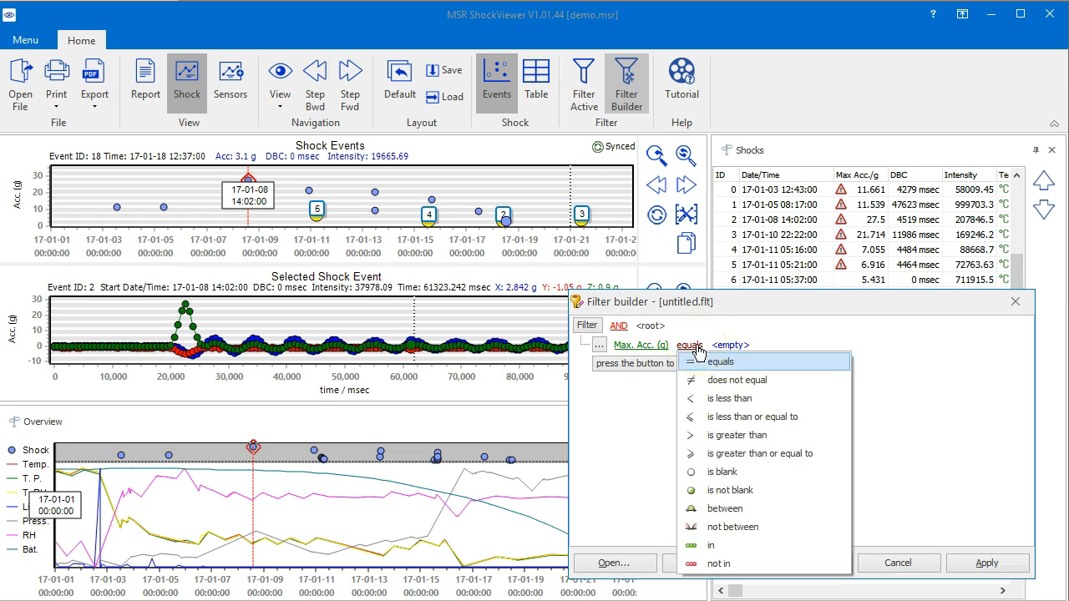
pyautogui.click(748, 454)
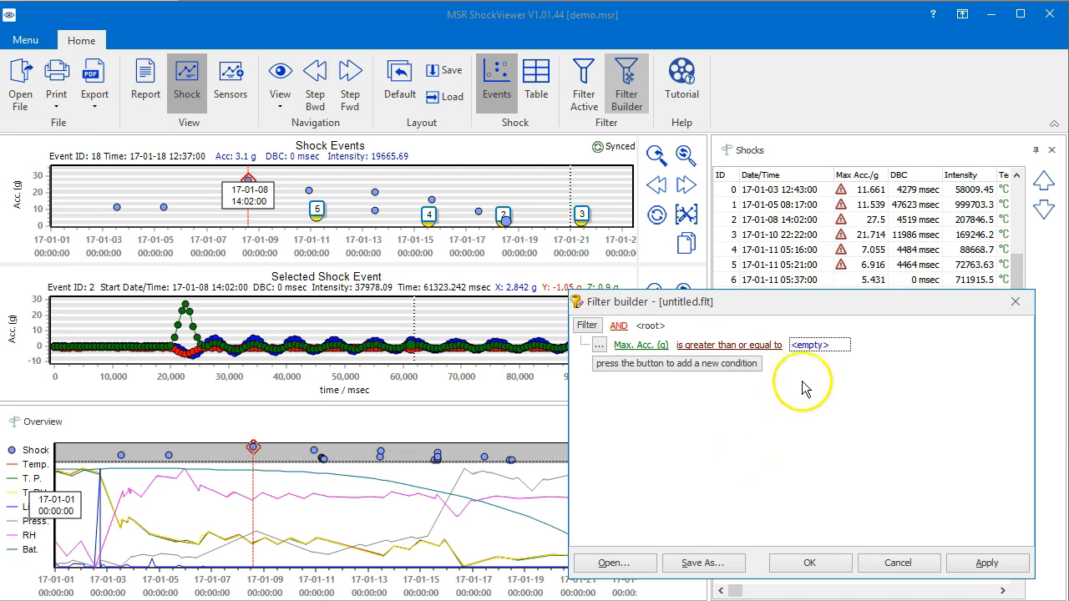
pyautogui.click(808, 345)
pyautogui.write('10')
pyautogui.click(786, 458)
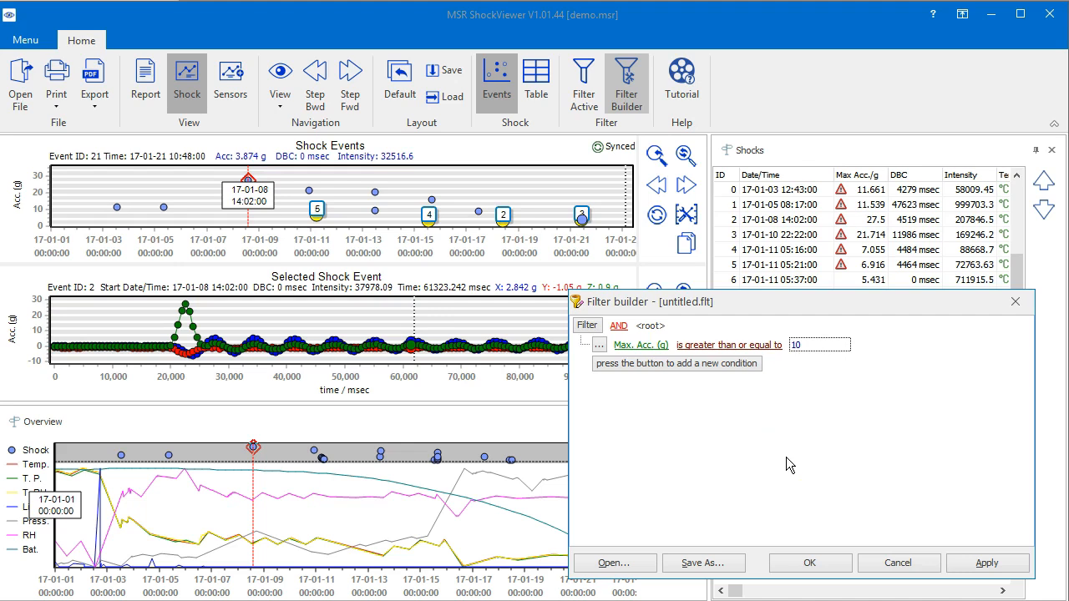
pyautogui.click(806, 564)
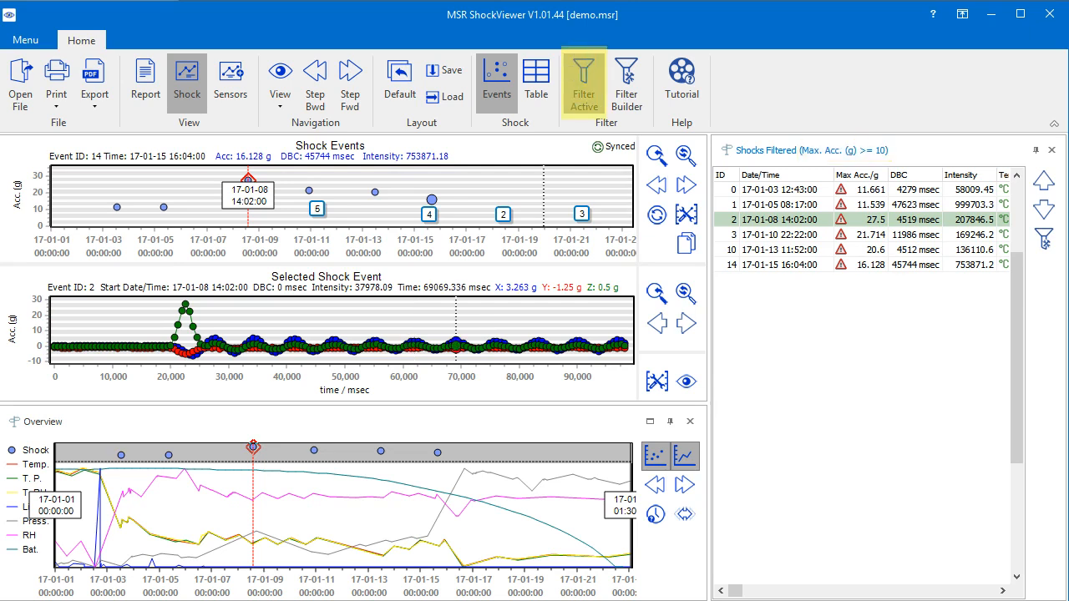
# Deactivate the shock filter to list all shocks, and reactivate it.
pyautogui.click(606, 122)
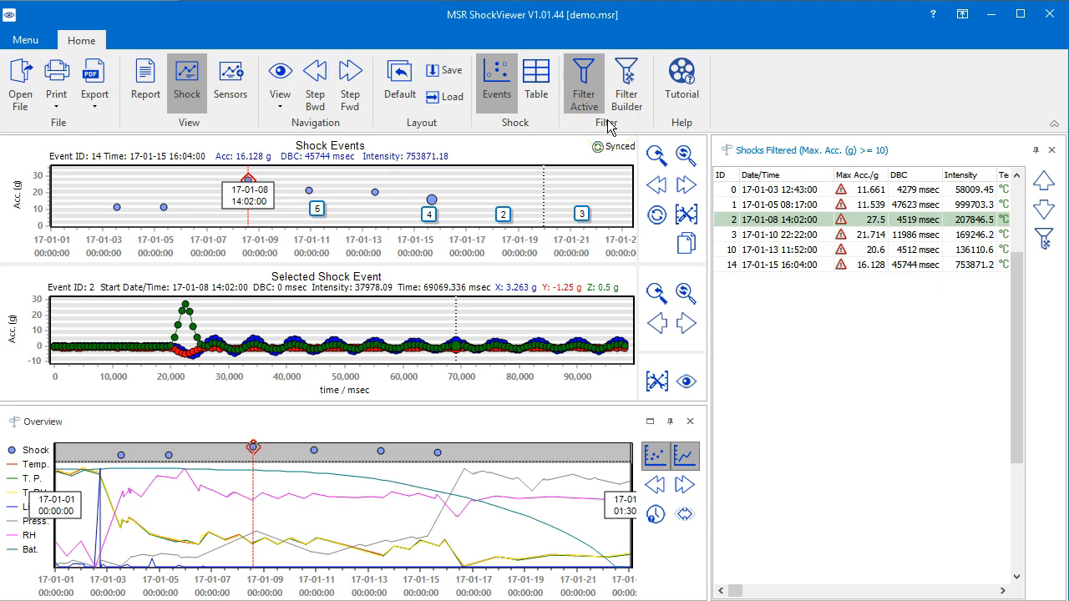
pyautogui.click(592, 90)
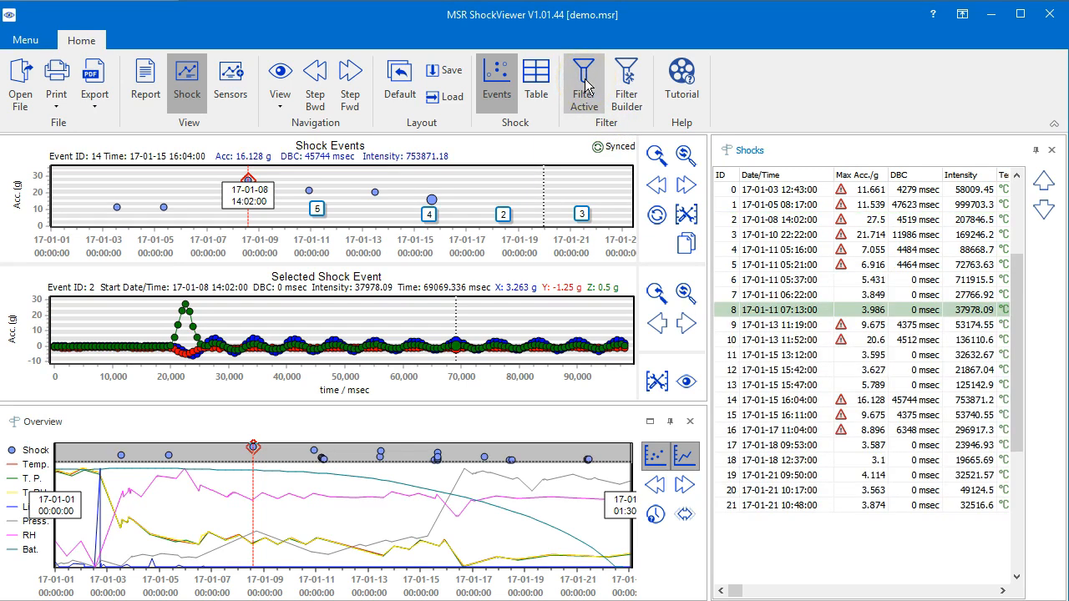
pyautogui.click(827, 96)
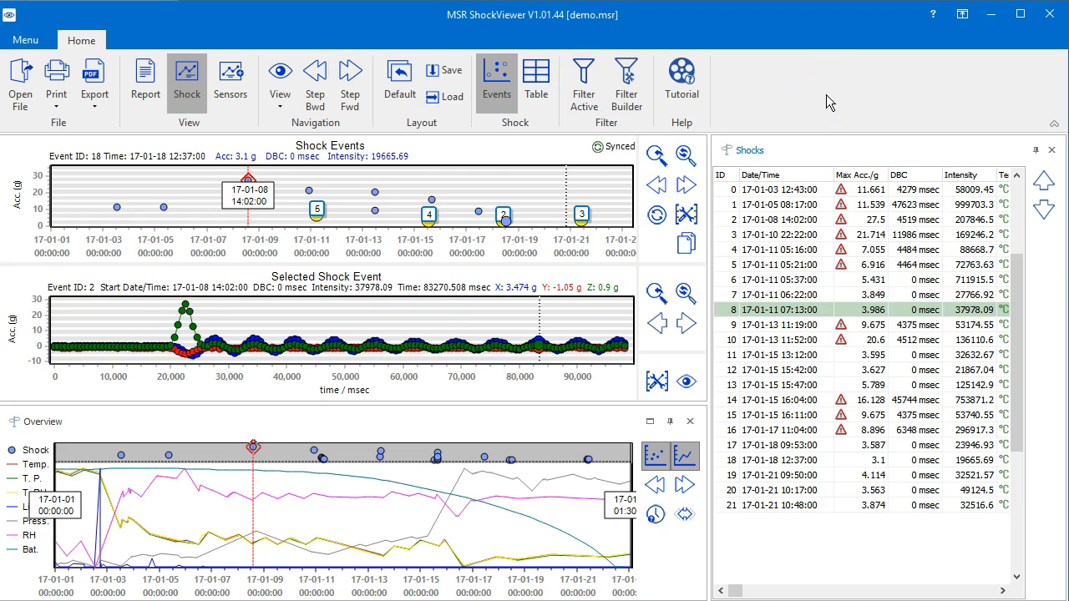
pyautogui.click(584, 91)
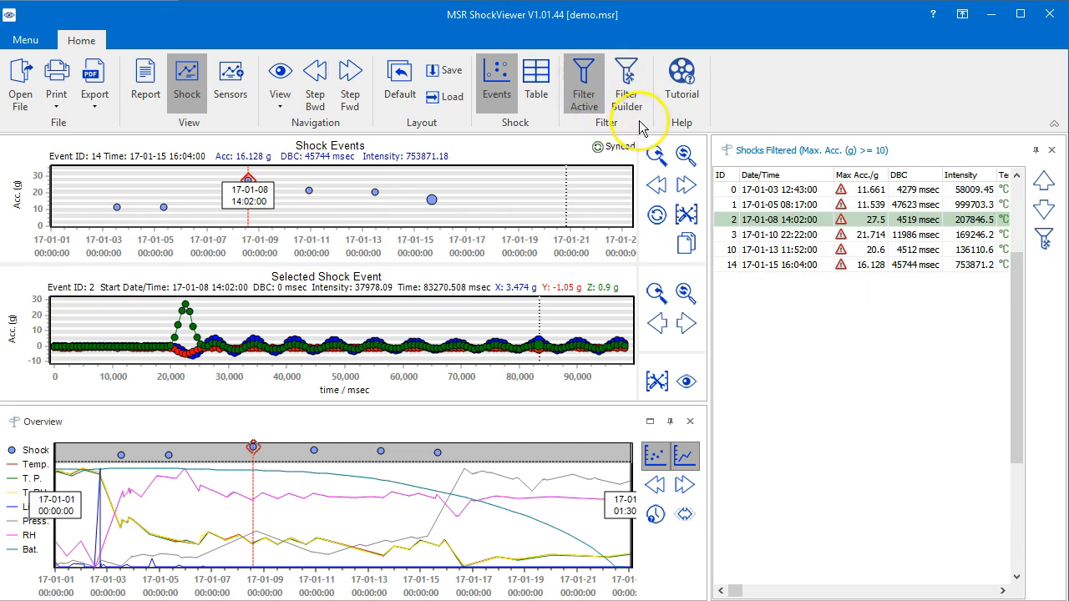
# Add a condition group below the Max. Acc. condition in the filter and set its operator to OR.
pyautogui.click(629, 81)
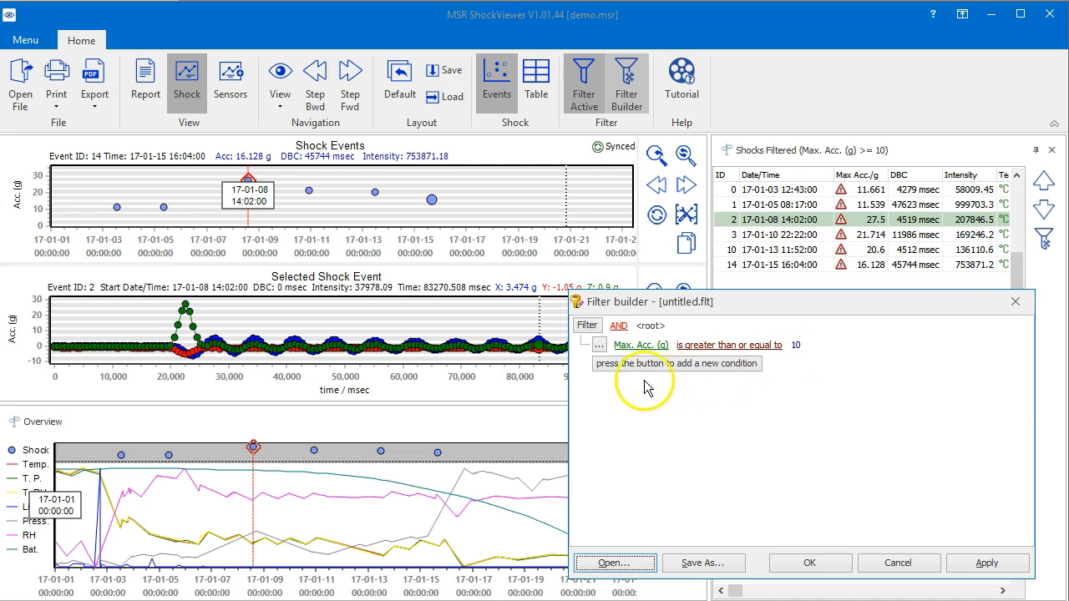
pyautogui.click(599, 346)
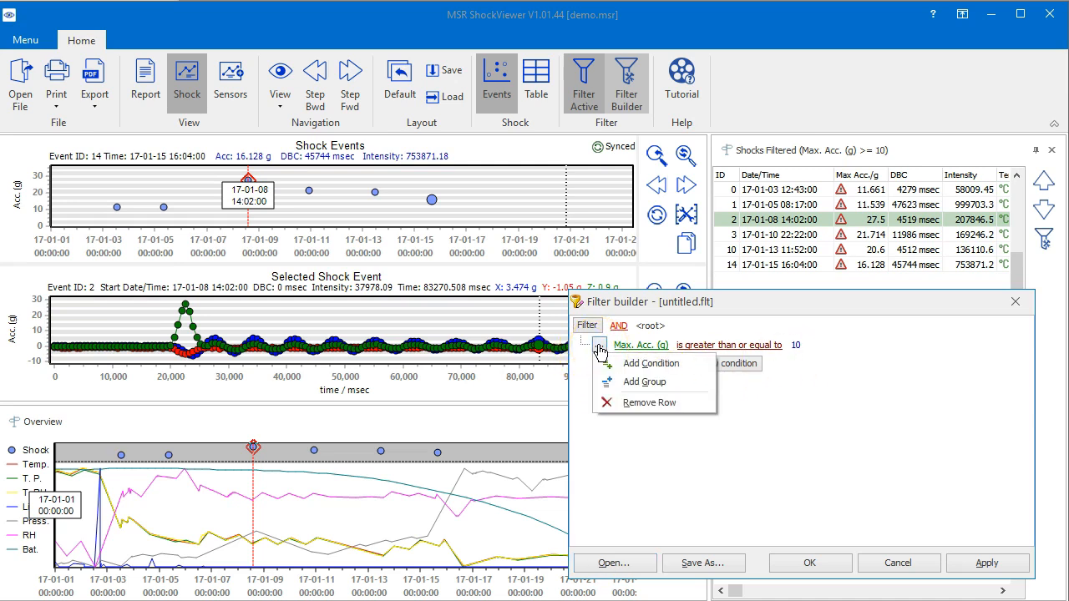
pyautogui.click(637, 382)
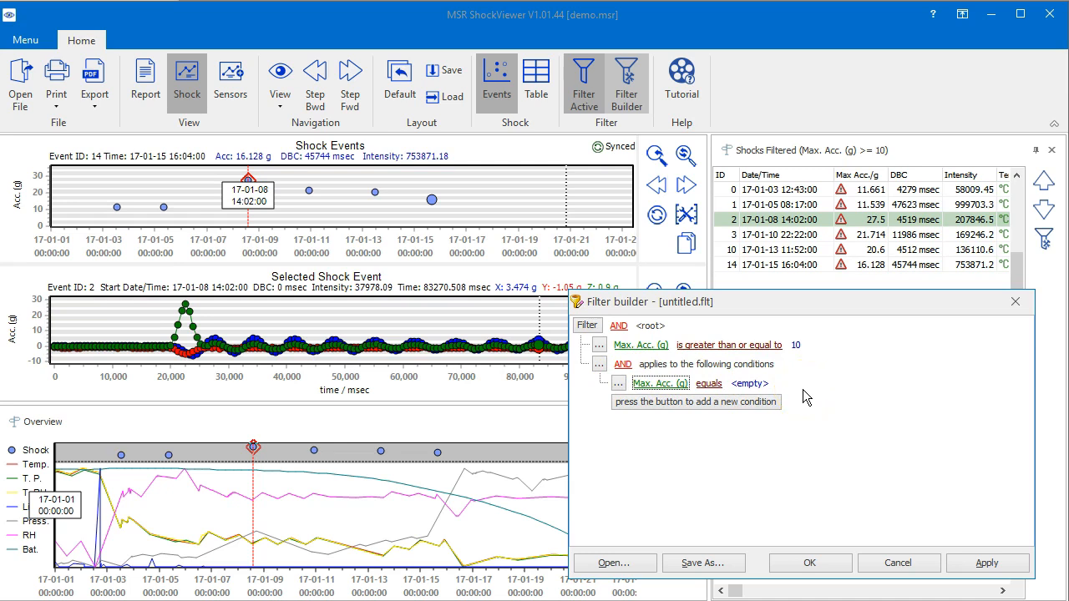
pyautogui.click(623, 367)
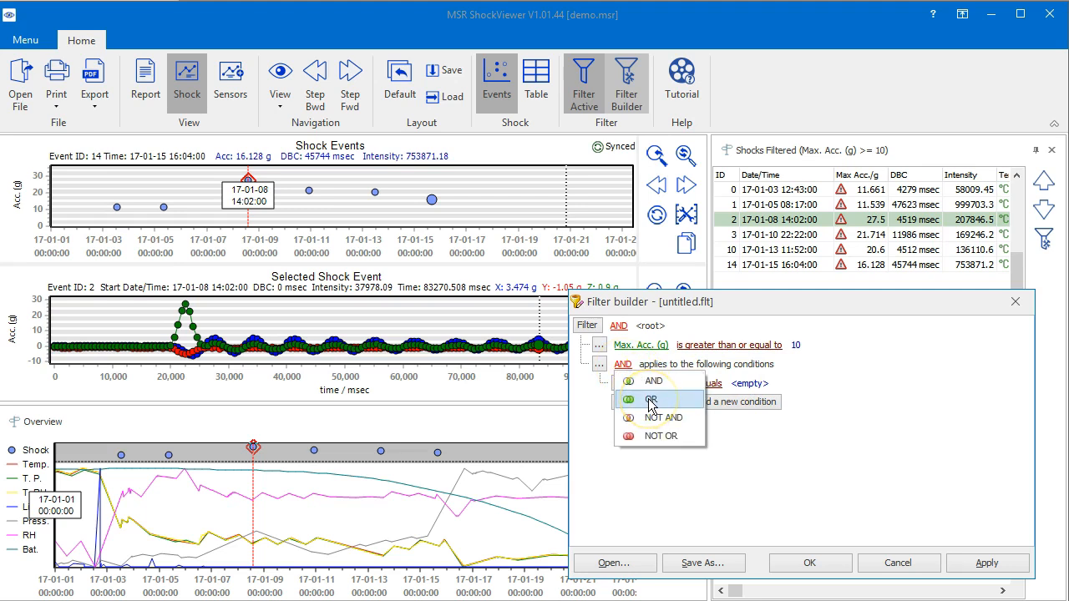
pyautogui.click(650, 401)
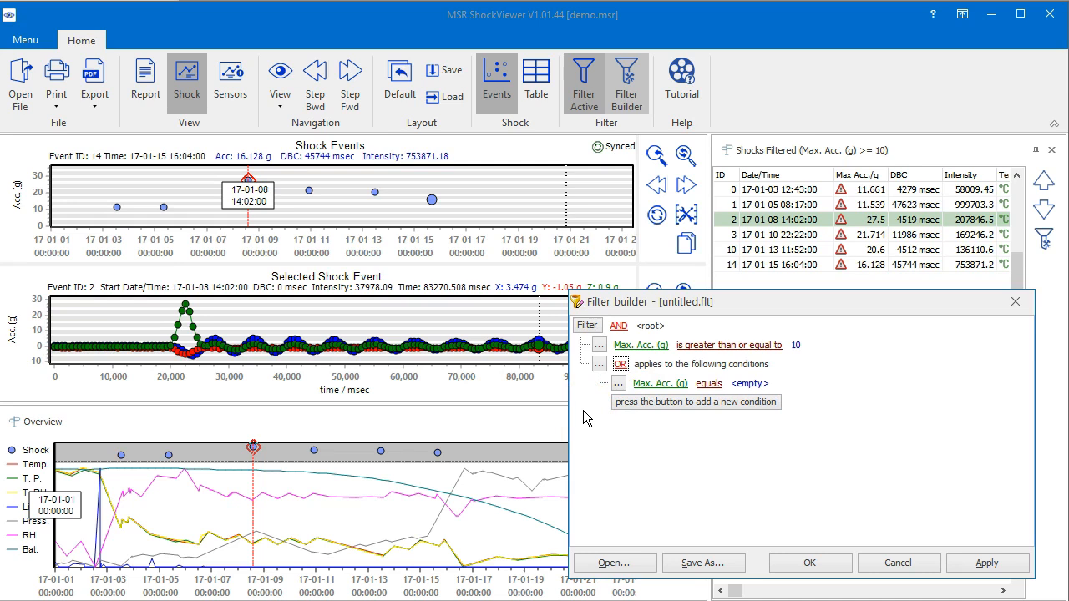
# Set the OR group's condition to DBC (msec) is greater than or equal to 45000 and apply the filter.
pyautogui.click(657, 385)
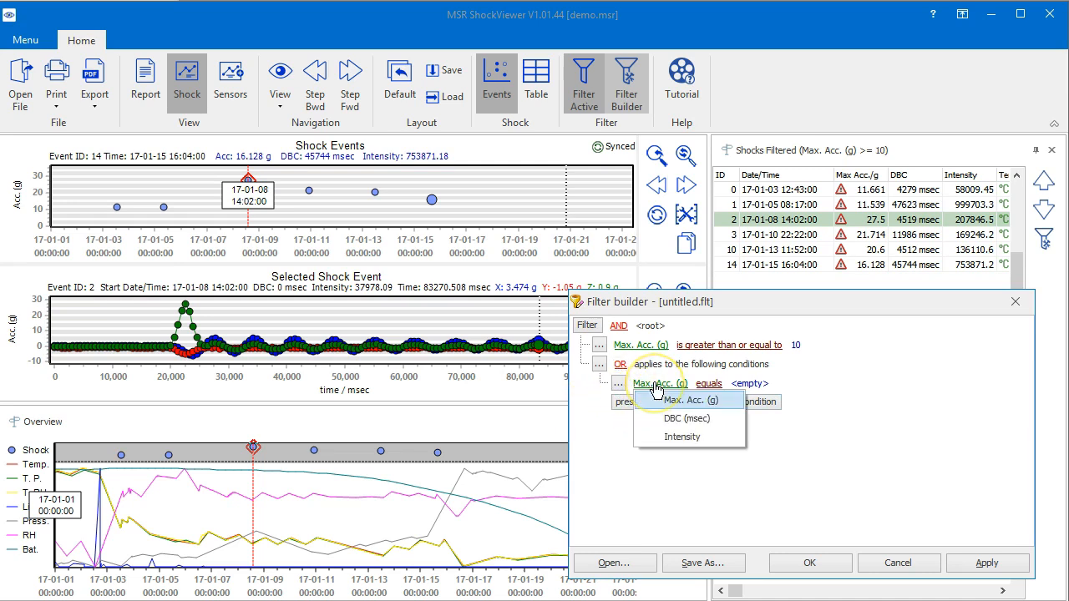
pyautogui.click(687, 419)
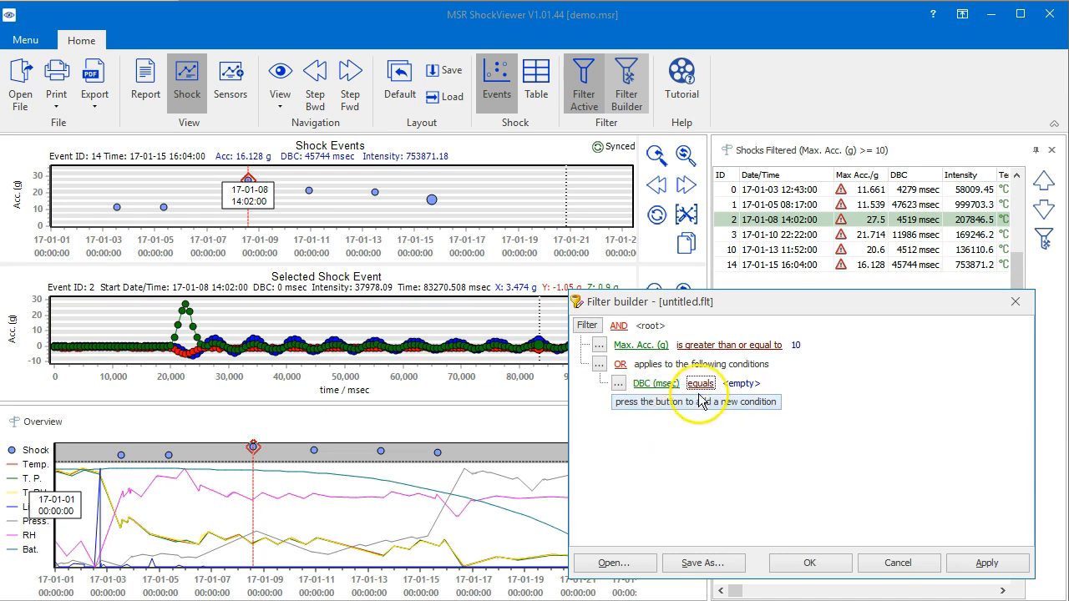
pyautogui.click(699, 384)
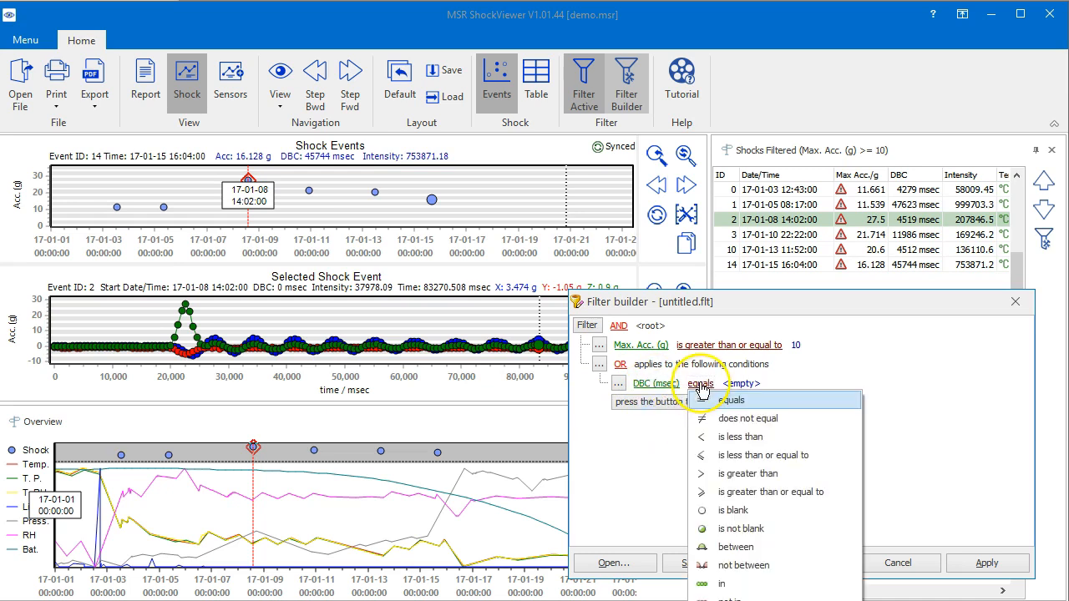
pyautogui.click(764, 506)
pyautogui.click(822, 382)
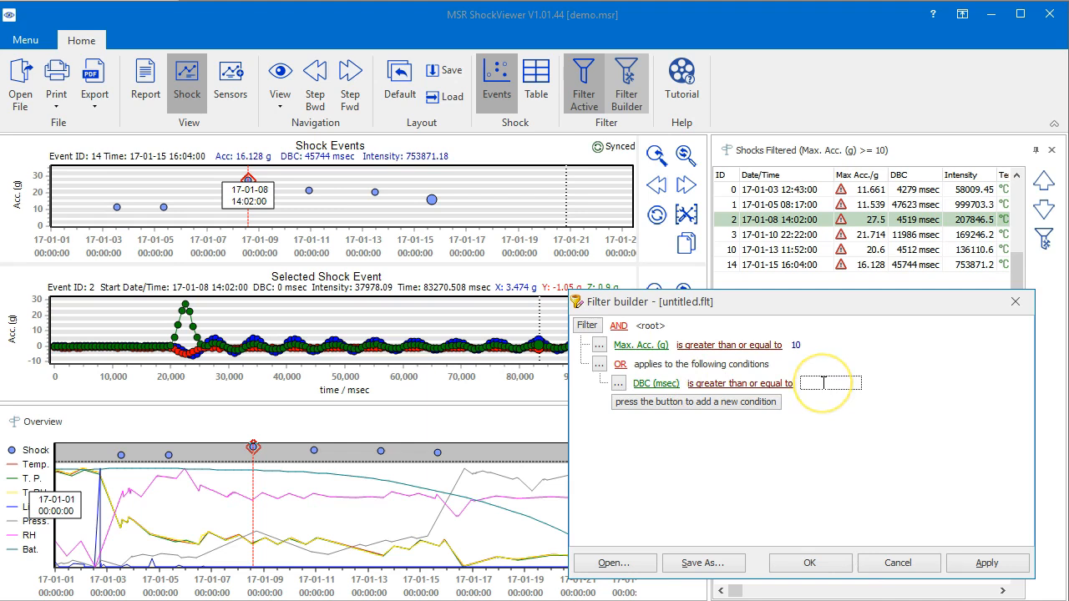
pyautogui.write('45000')
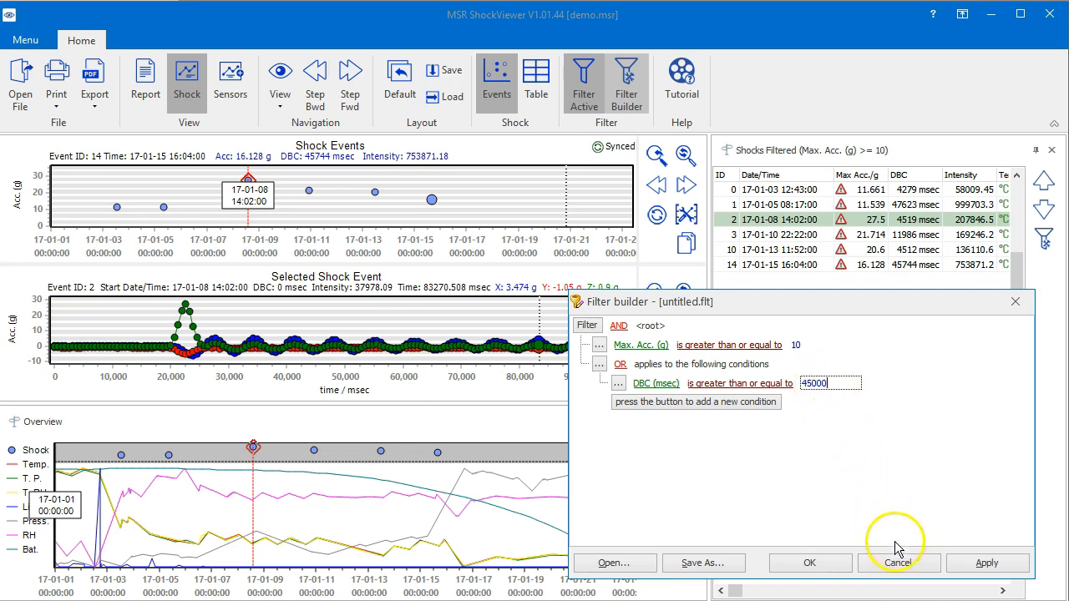
pyautogui.click(983, 566)
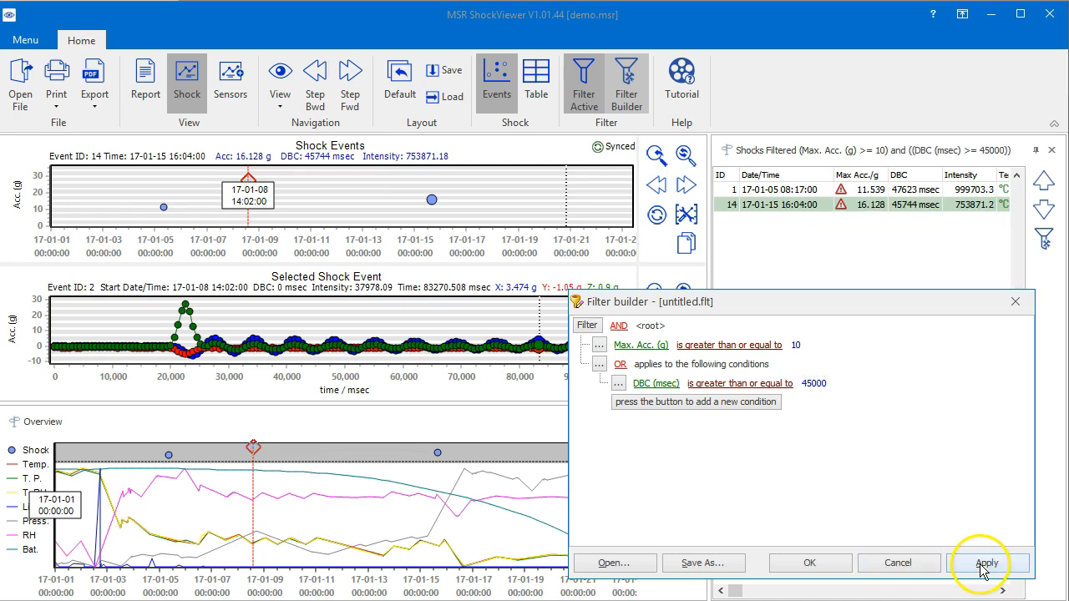
pyautogui.click(967, 530)
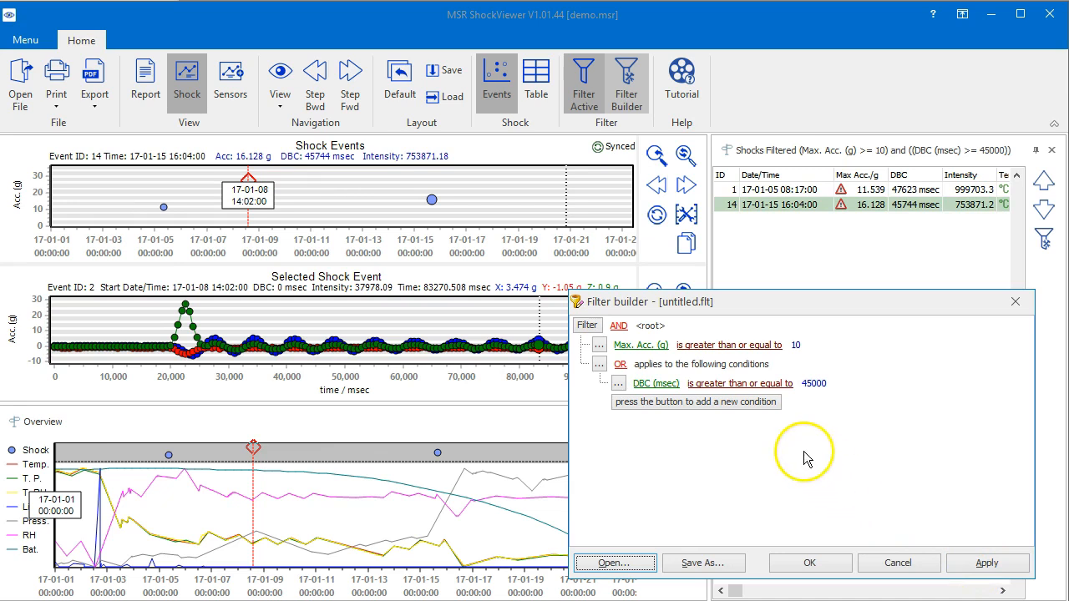
# Add a second condition to the OR group, Intensity is greater than or equal to 200000, and apply the filter.
pyautogui.click(701, 402)
pyautogui.click(681, 406)
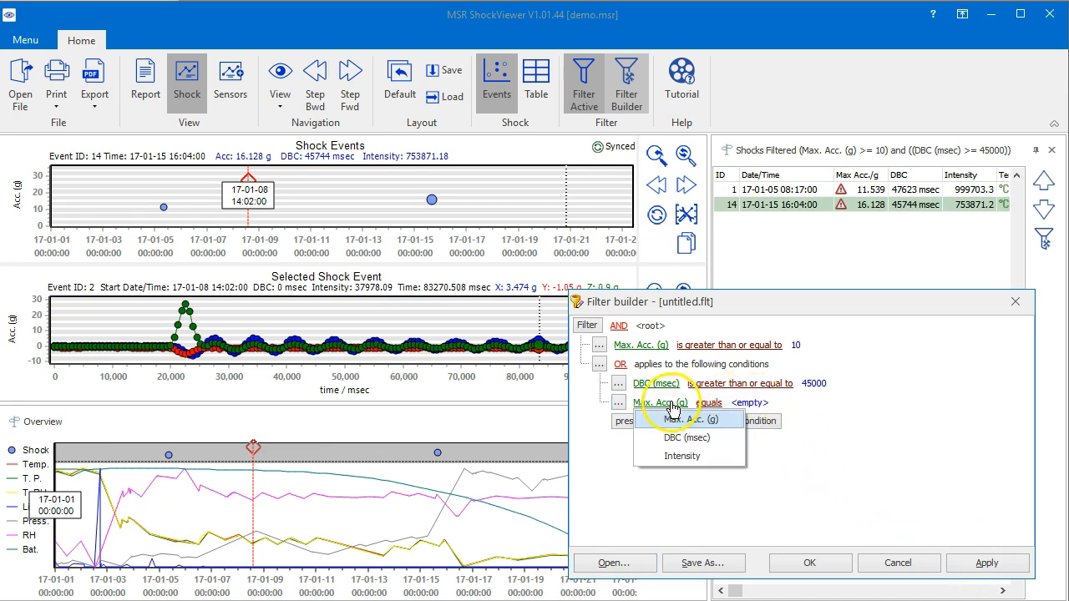
pyautogui.click(672, 451)
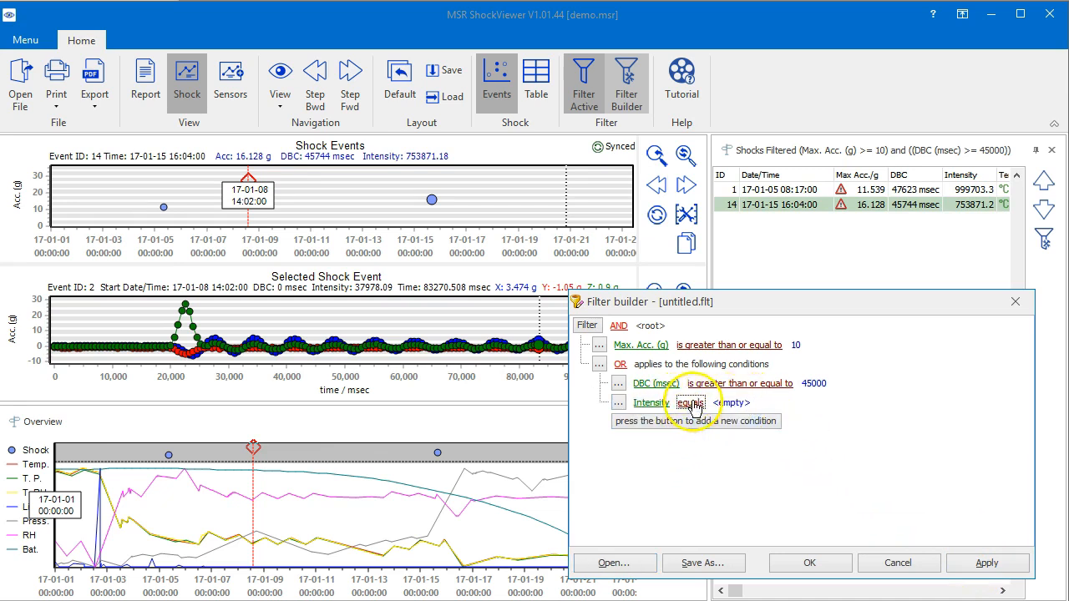
pyautogui.click(691, 402)
pyautogui.click(731, 496)
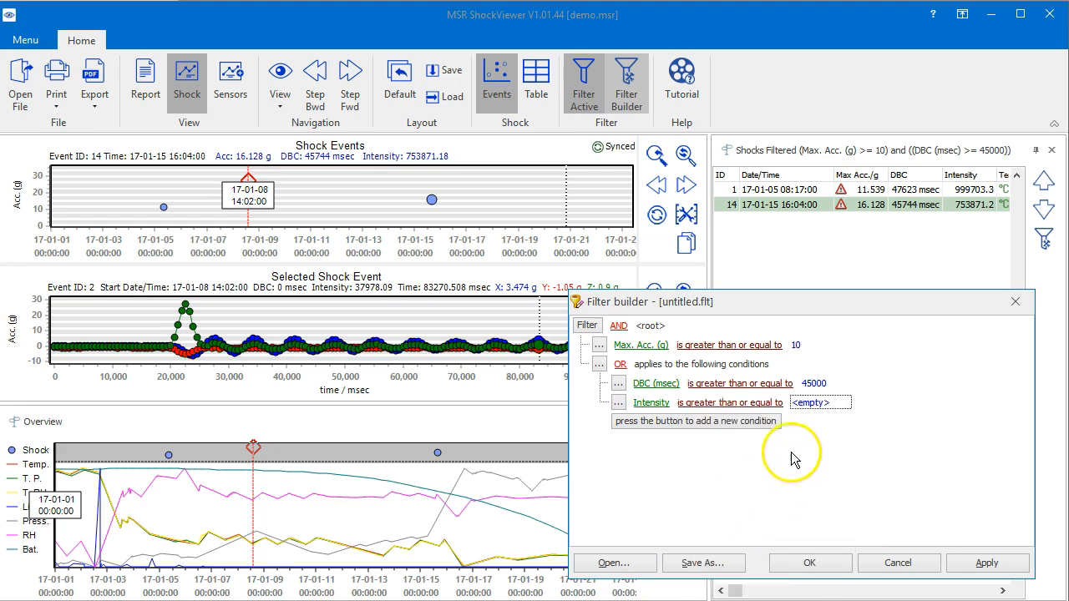
pyautogui.click(809, 402)
pyautogui.write('2')
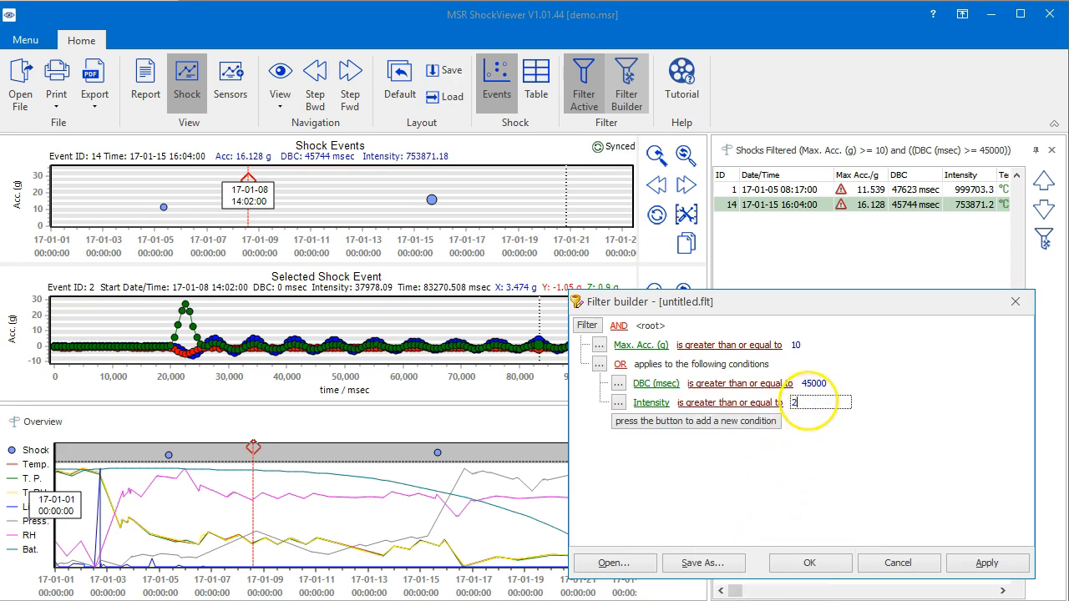
pyautogui.write('00000')
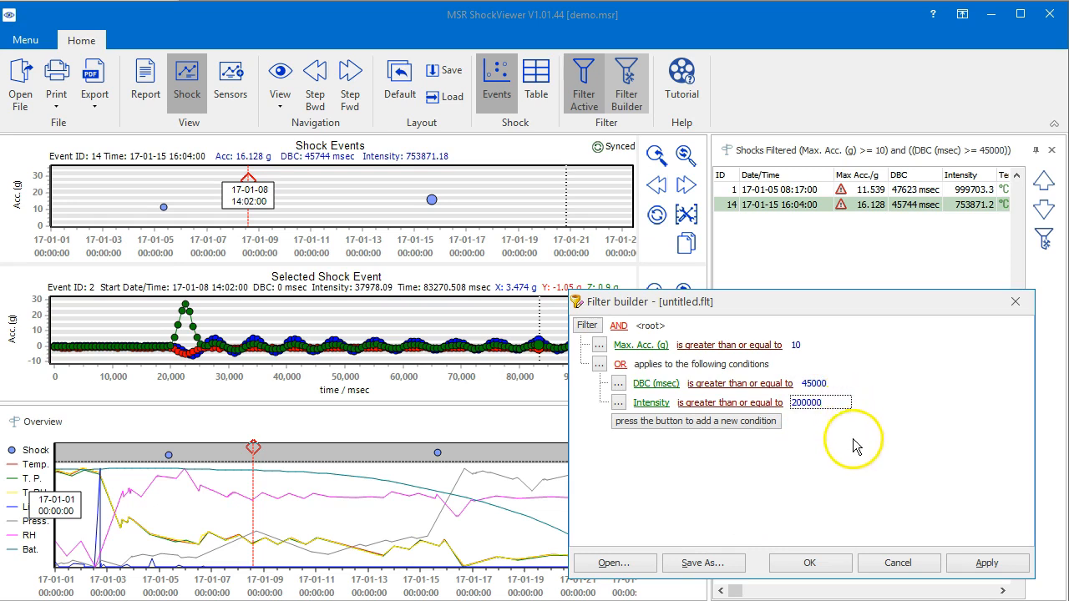
pyautogui.click(975, 571)
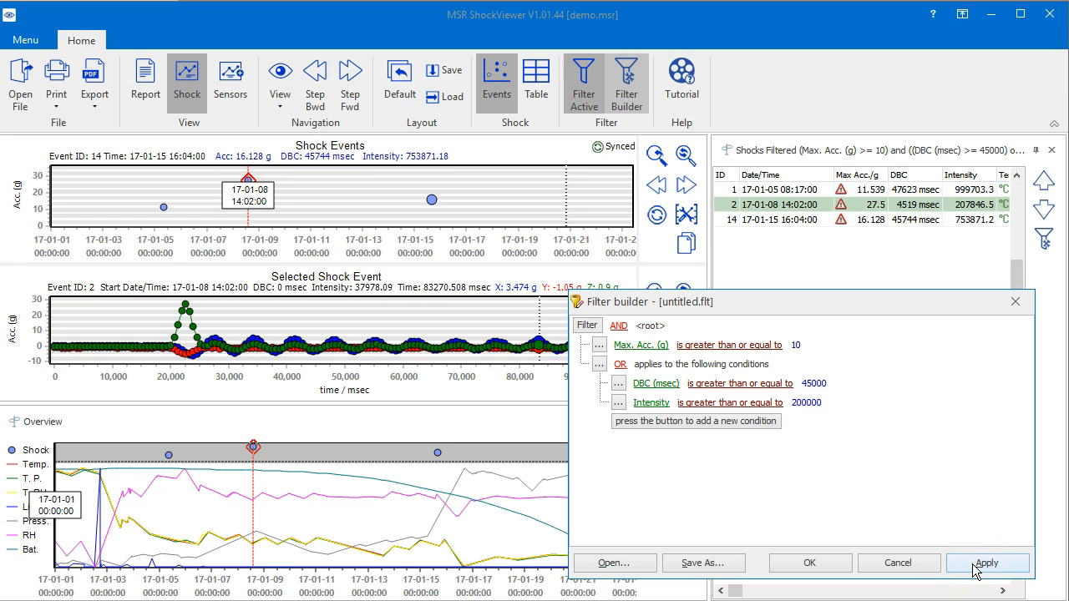
pyautogui.click(613, 562)
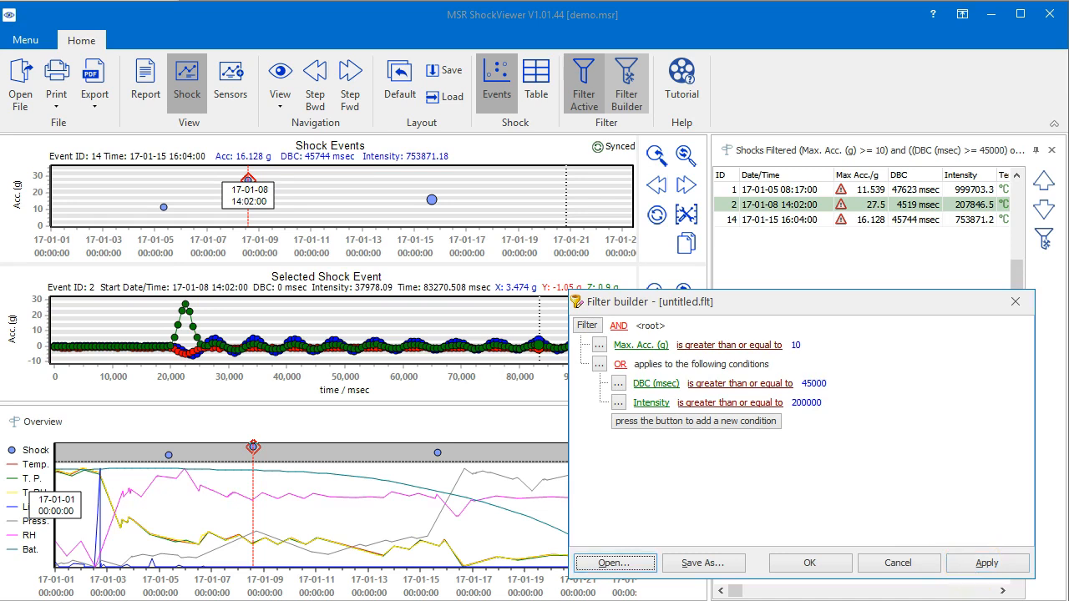